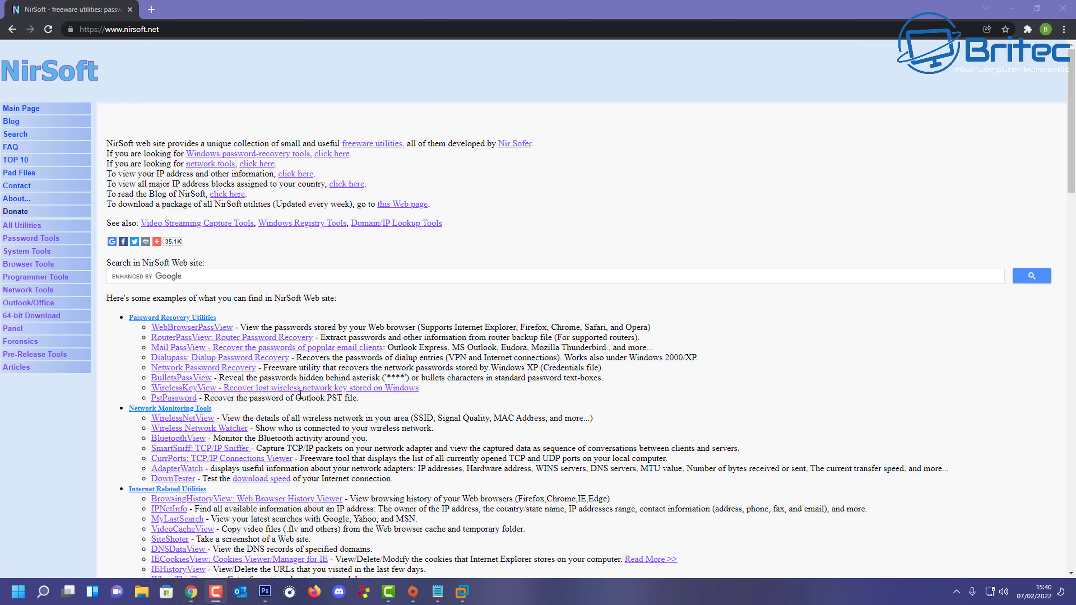
Step: Open the WirelessKeyView page on the NirSoft site and download the x64 version
left_click(289, 391)
left_click(193, 395)
left_click(193, 394)
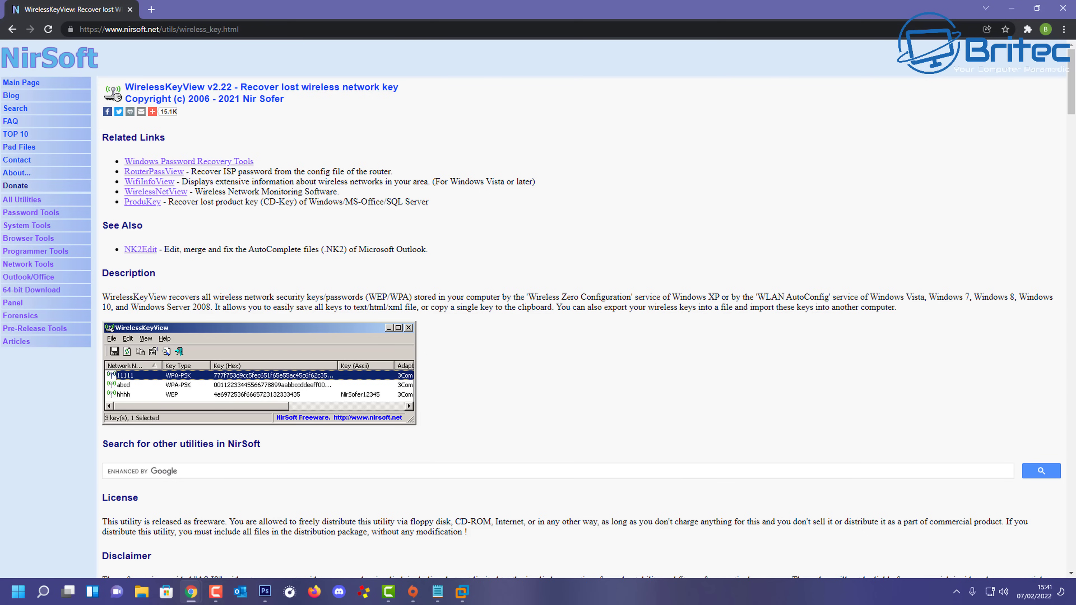
scroll(355, 524, "down", 20)
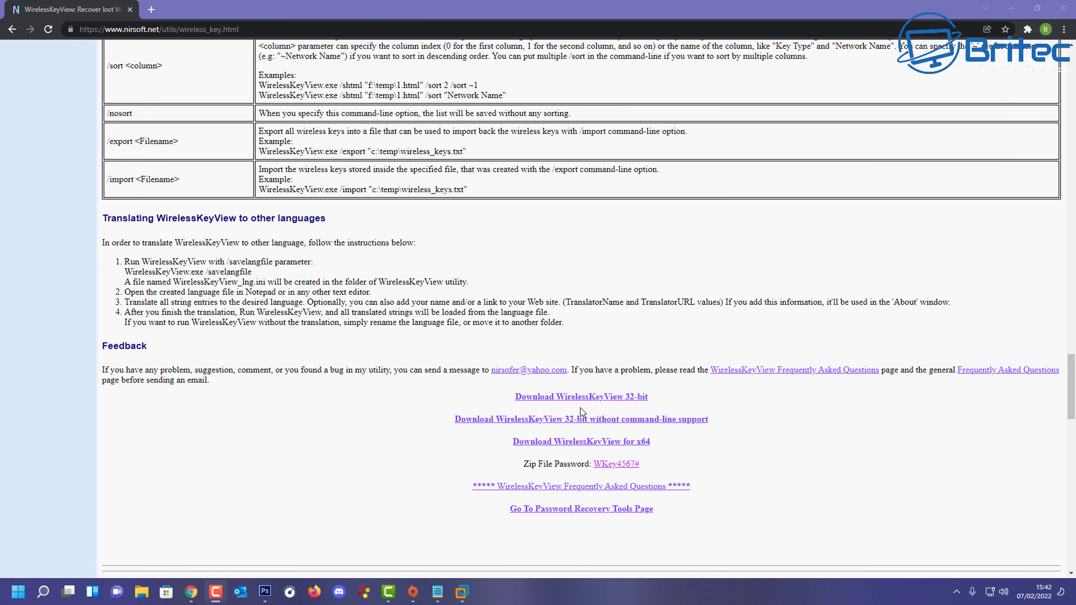
left_click(609, 442)
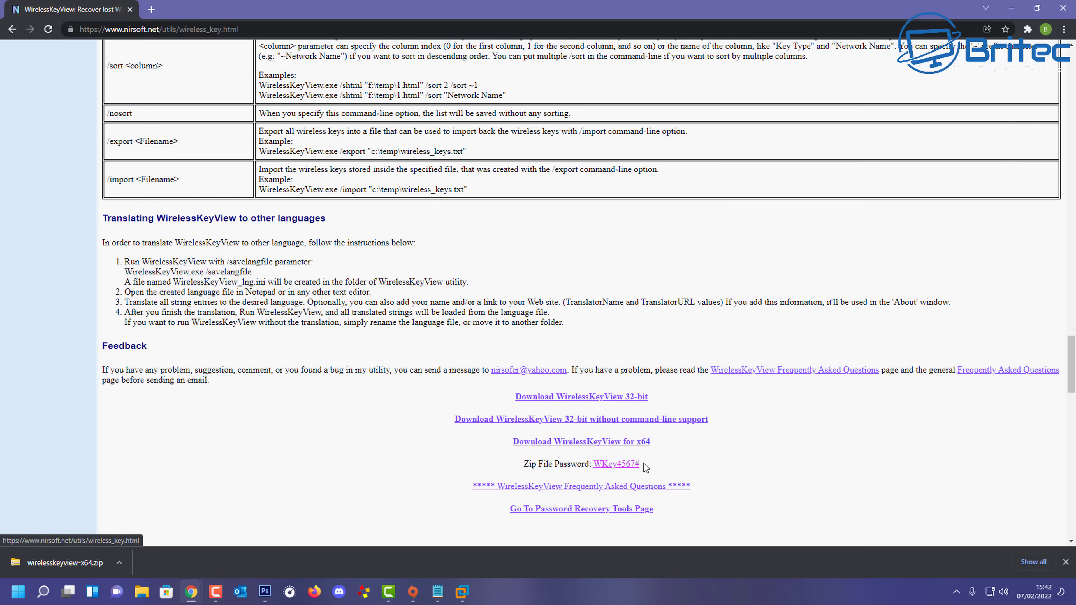
Step: Copy the zip file password from the download page and open the downloaded wirelesskeyview-x64.zip
left_click_drag(641, 463, 595, 464)
right_click(597, 466)
left_click(626, 431)
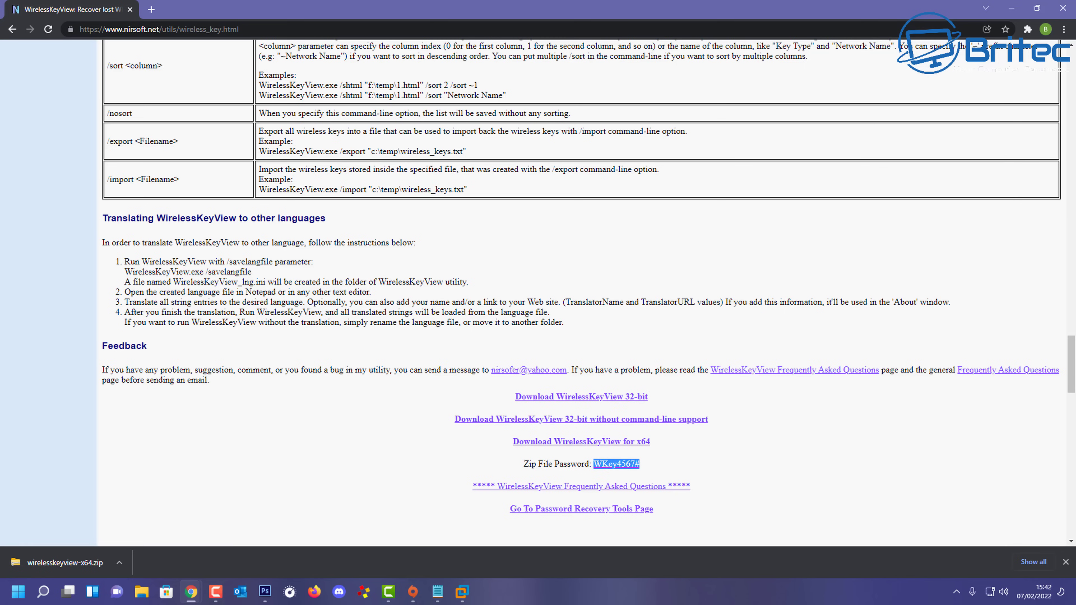
left_click(52, 564)
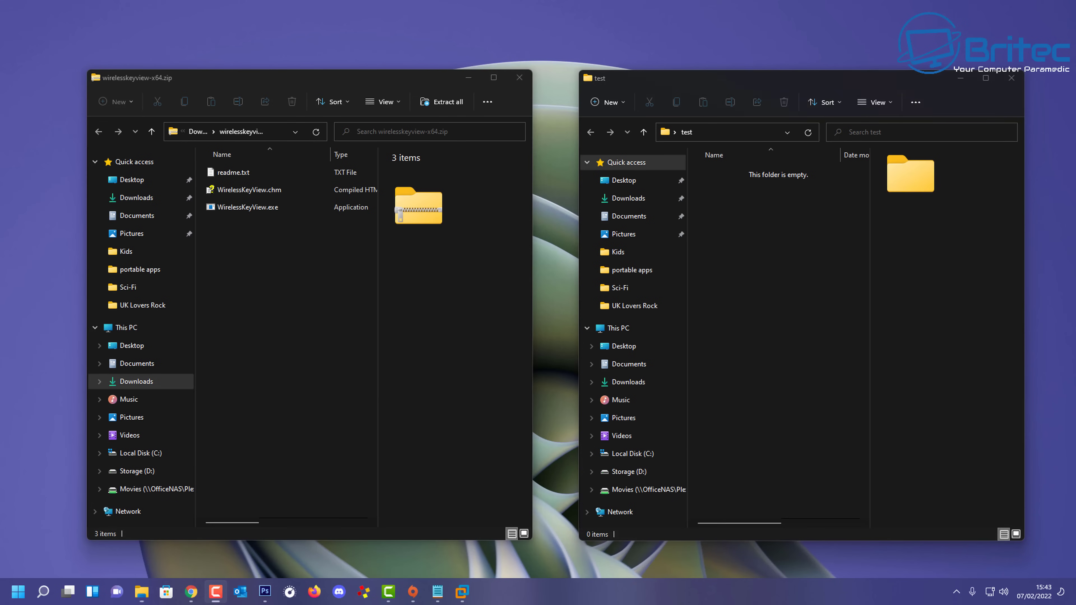
Step: Copy all three files from the WirelessKeyView zip into the test folder, entering the zip file password
left_click(278, 294)
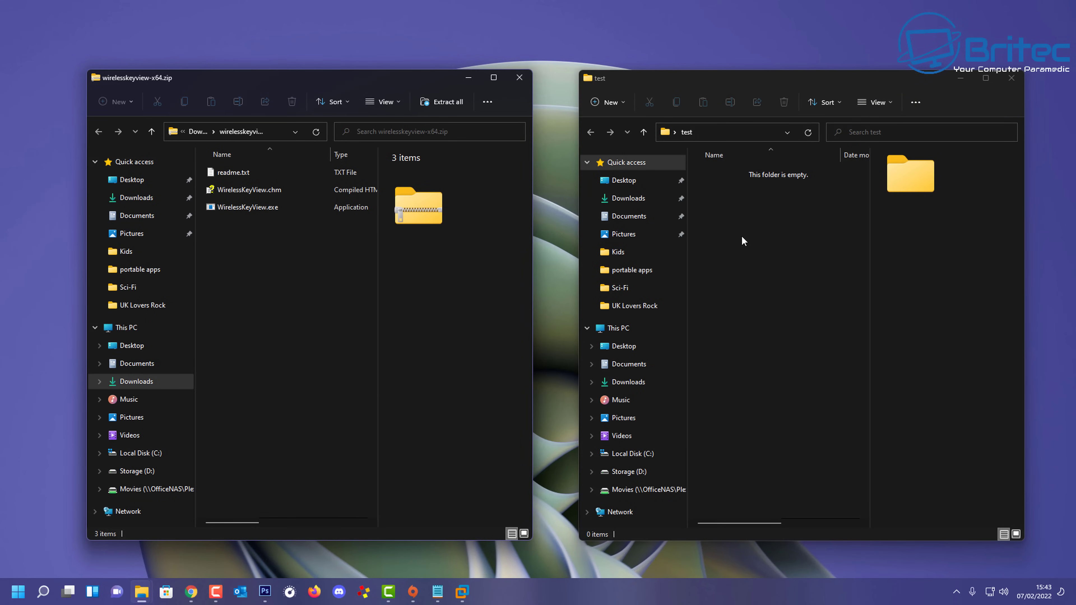
left_click_drag(286, 250, 723, 211)
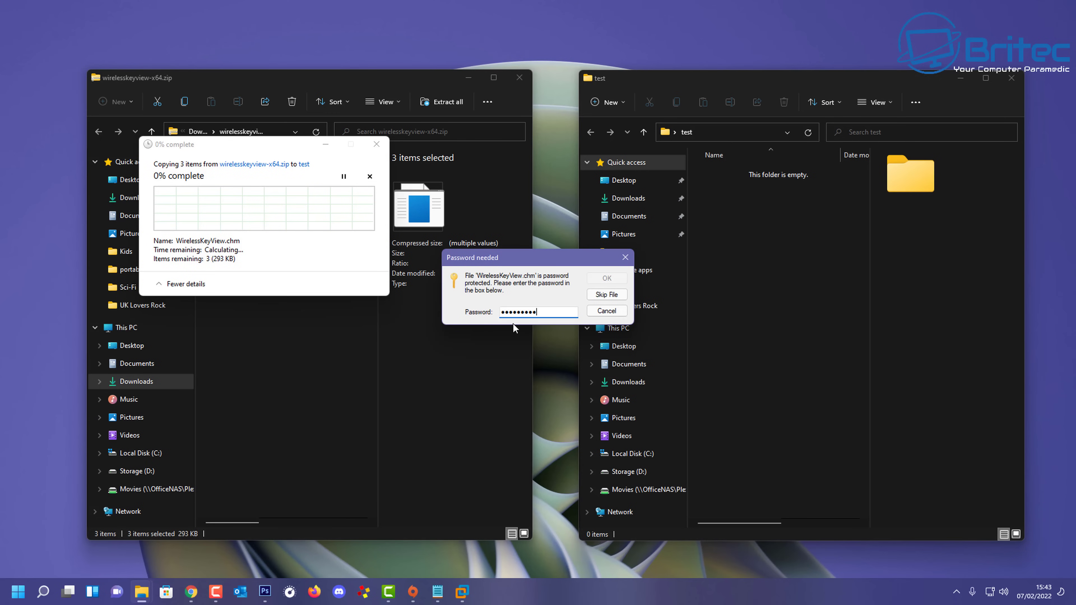
left_click(605, 278)
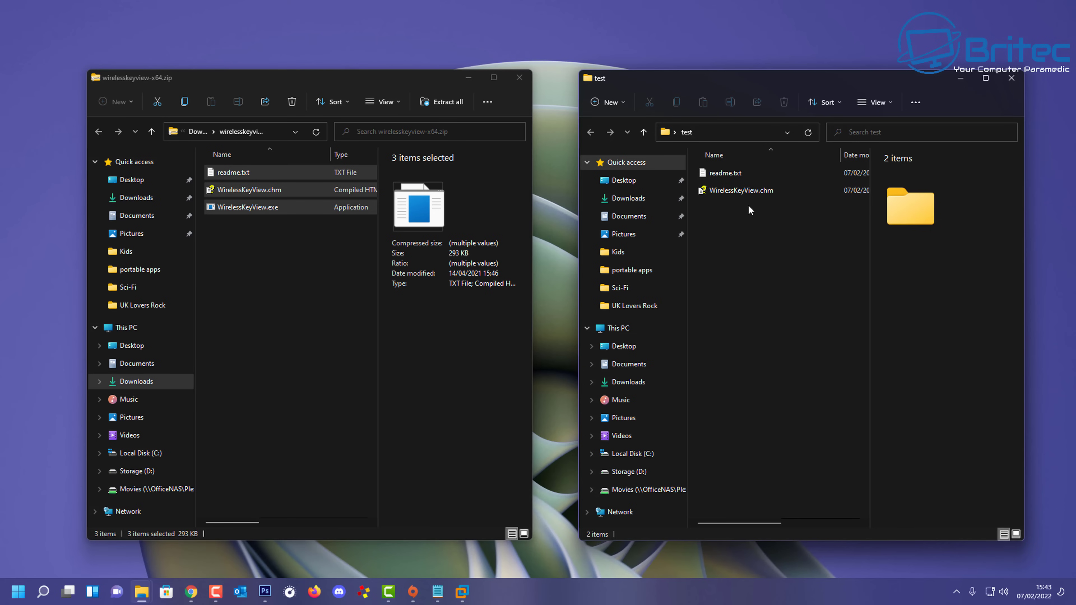
Step: Try again to copy all three zip files into the test folder, replacing the files with the same names
left_click_drag(305, 247, 218, 173)
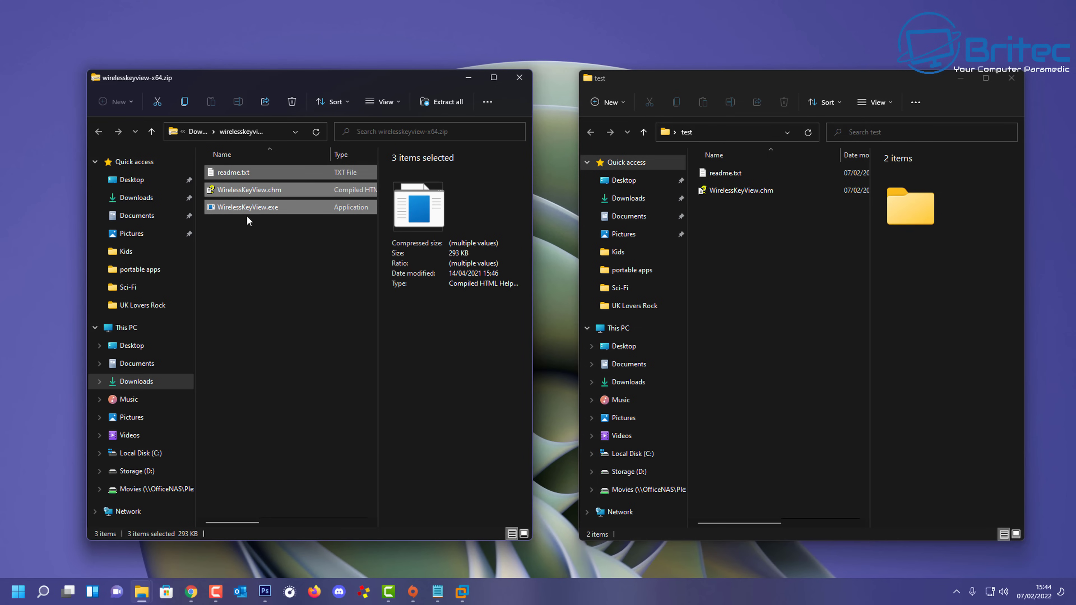
left_click_drag(232, 205, 752, 251)
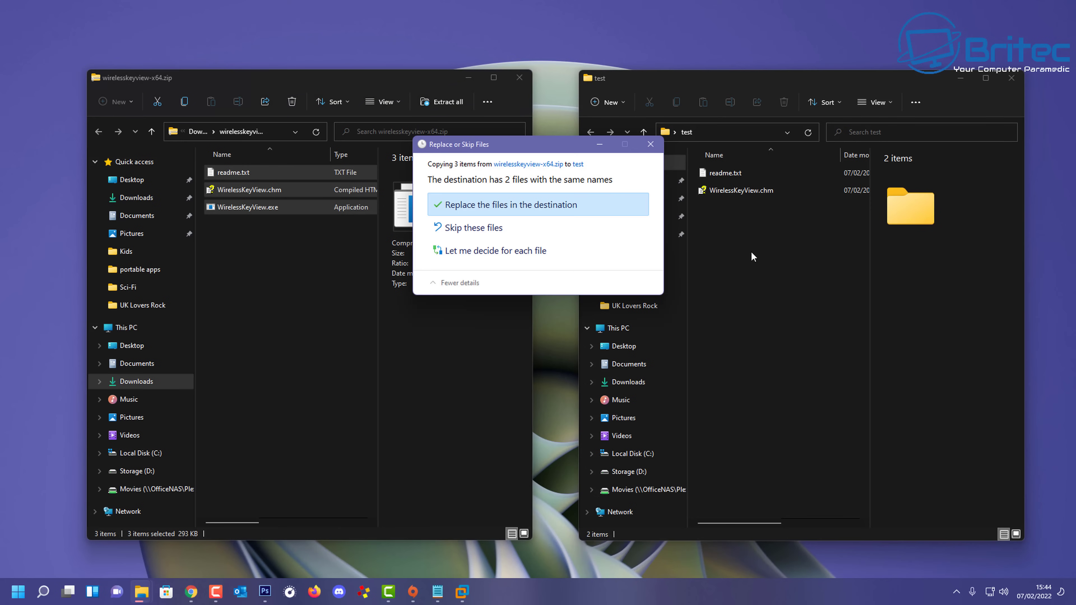
left_click(473, 206)
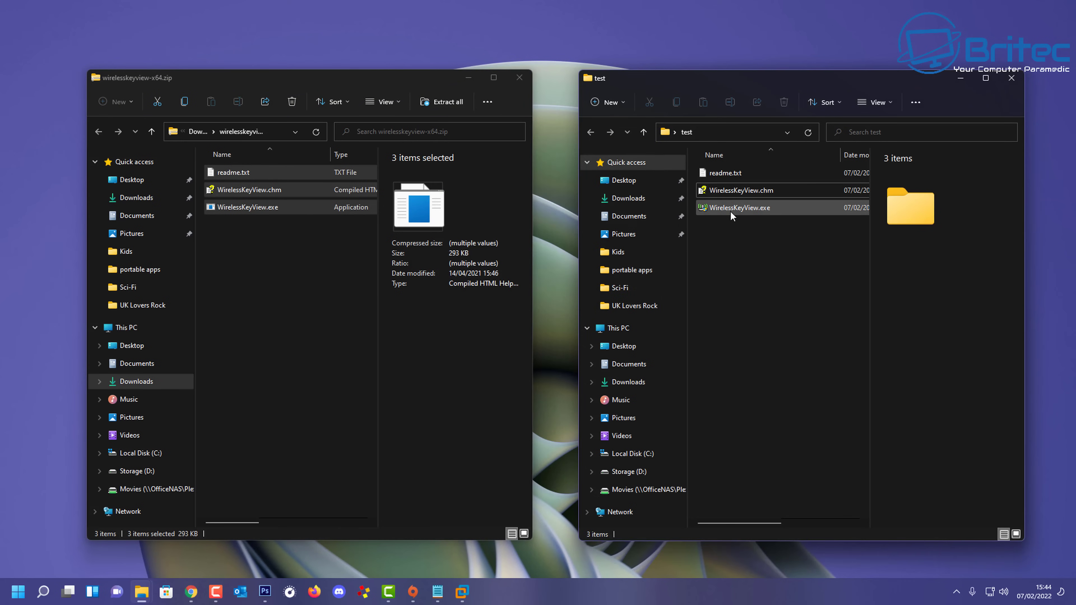
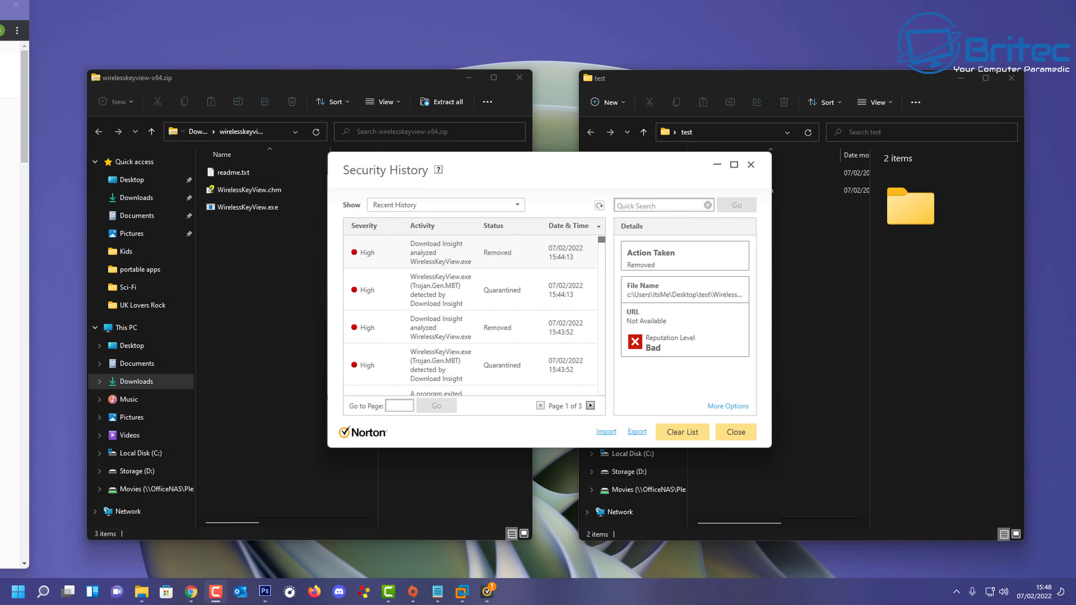
Step: Examine Norton's File Insight for the removed WirelessKeyView.exe, its threat description and the VirusTotal report page
double_click(530, 254)
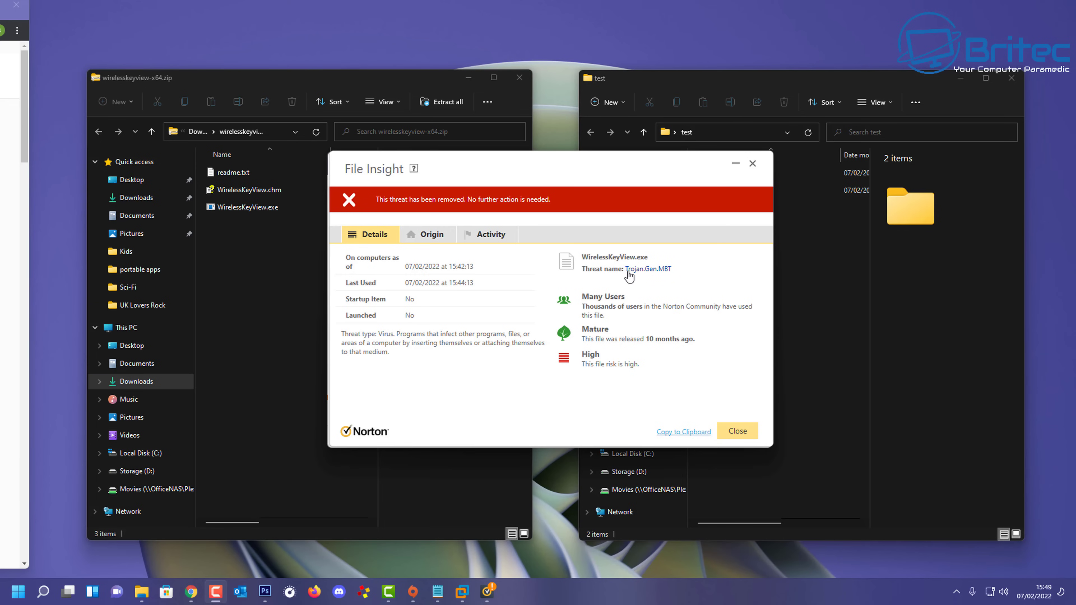
left_click(652, 274)
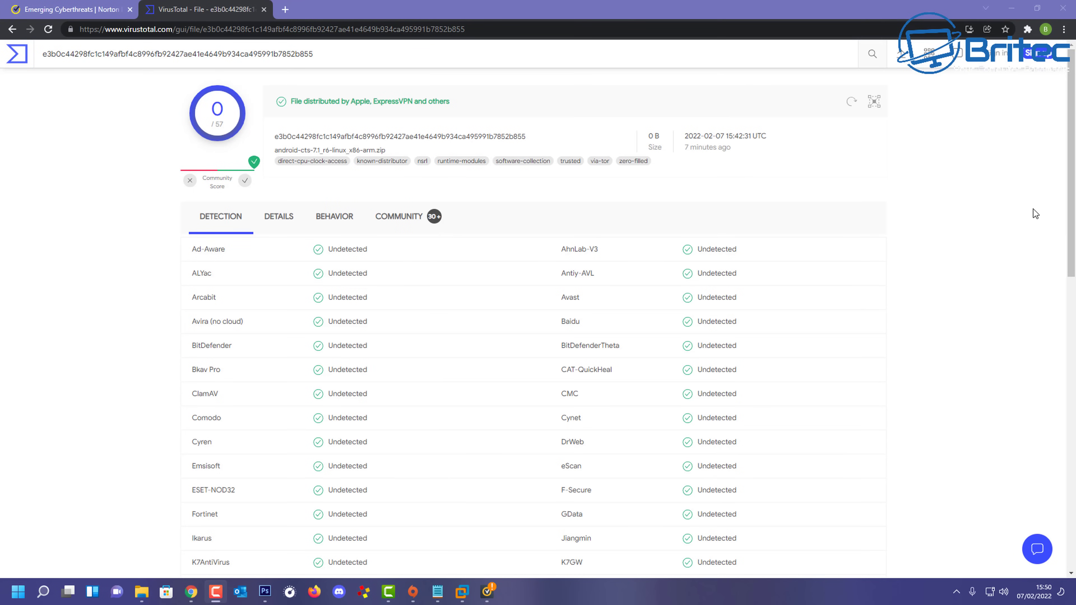
left_click_drag(1072, 96, 1050, 114)
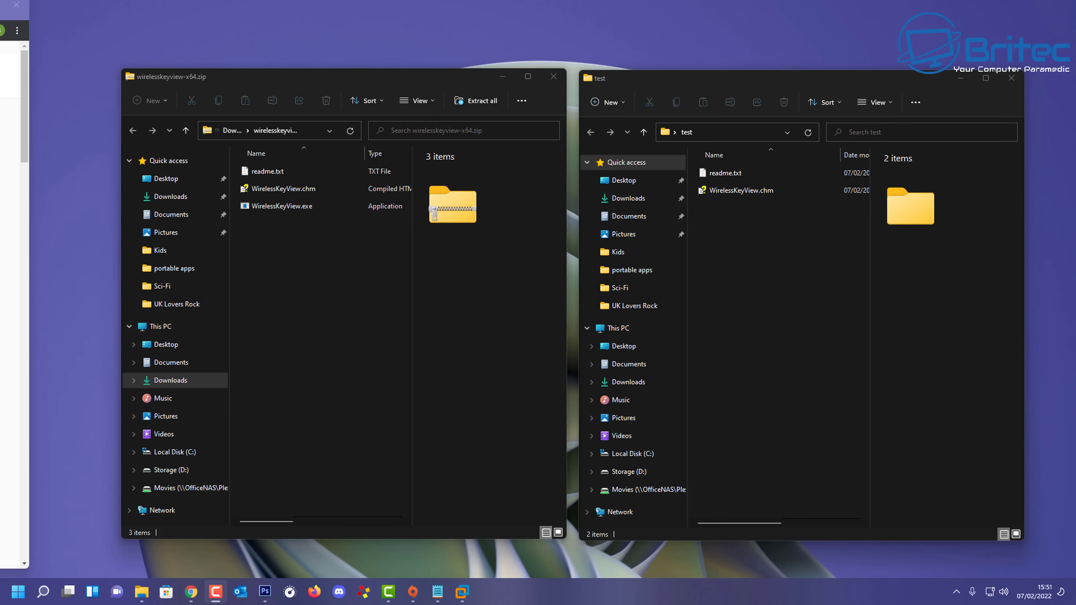
left_click(957, 591)
right_click(936, 546)
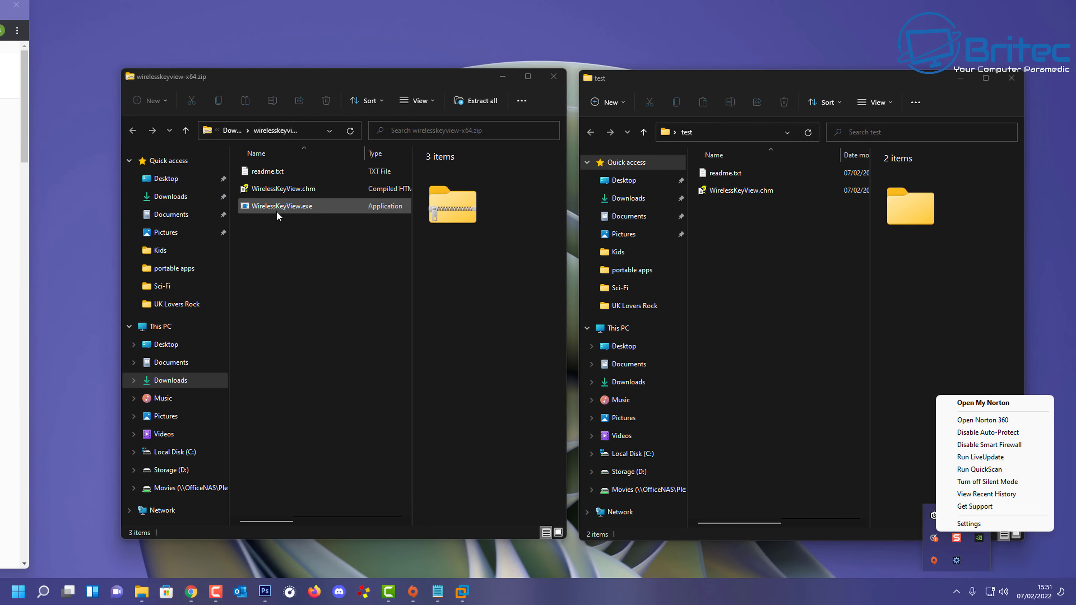
left_click(191, 591)
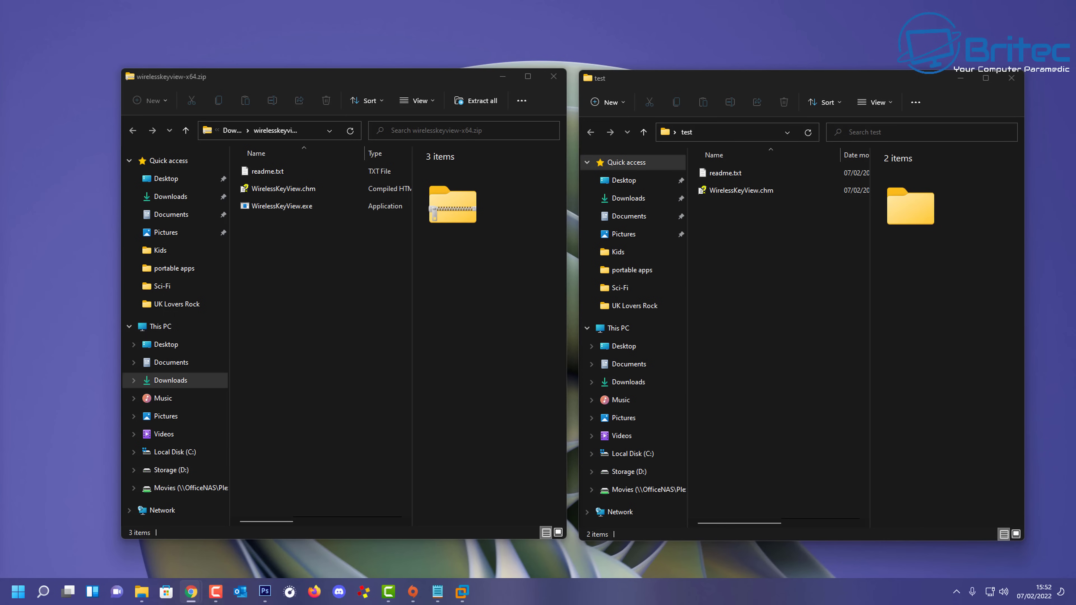
Step: Disable Norton Auto-Protect for 1 hour
left_click(956, 591)
right_click(935, 539)
left_click(965, 439)
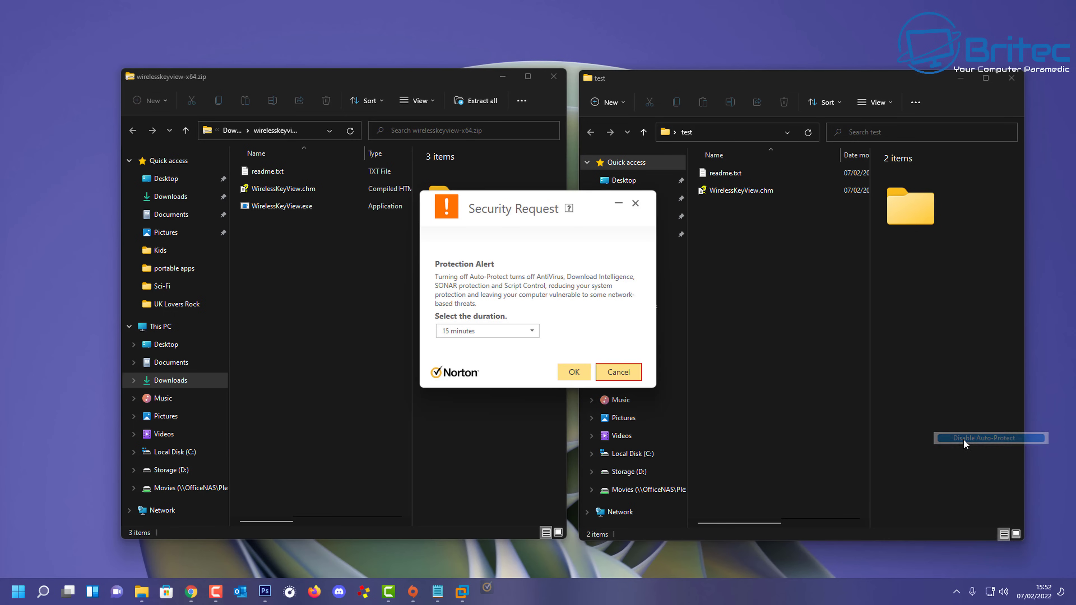
left_click(489, 333)
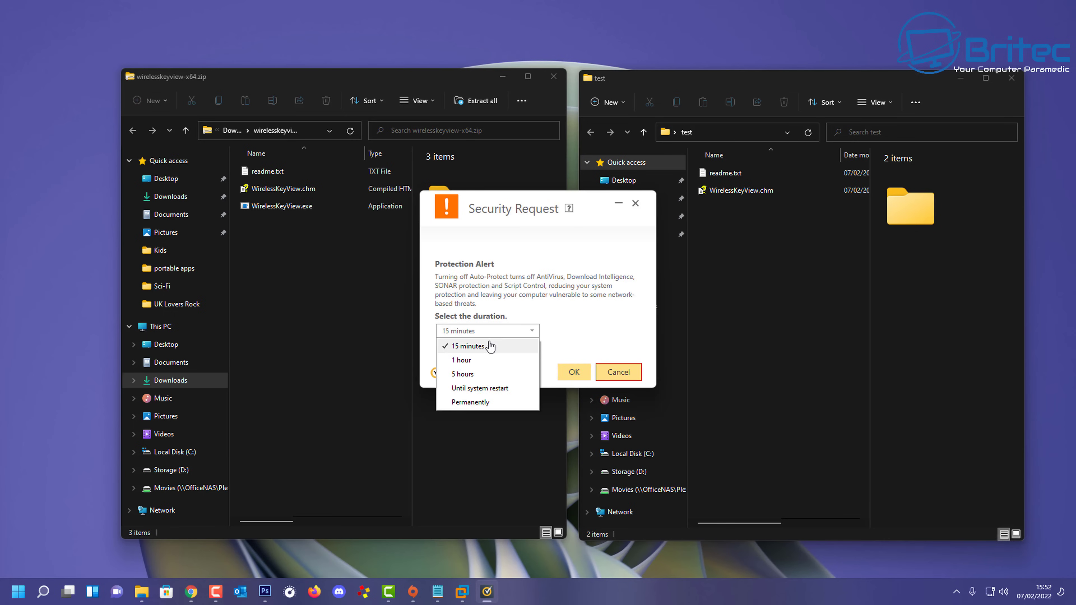
left_click(466, 359)
left_click(574, 371)
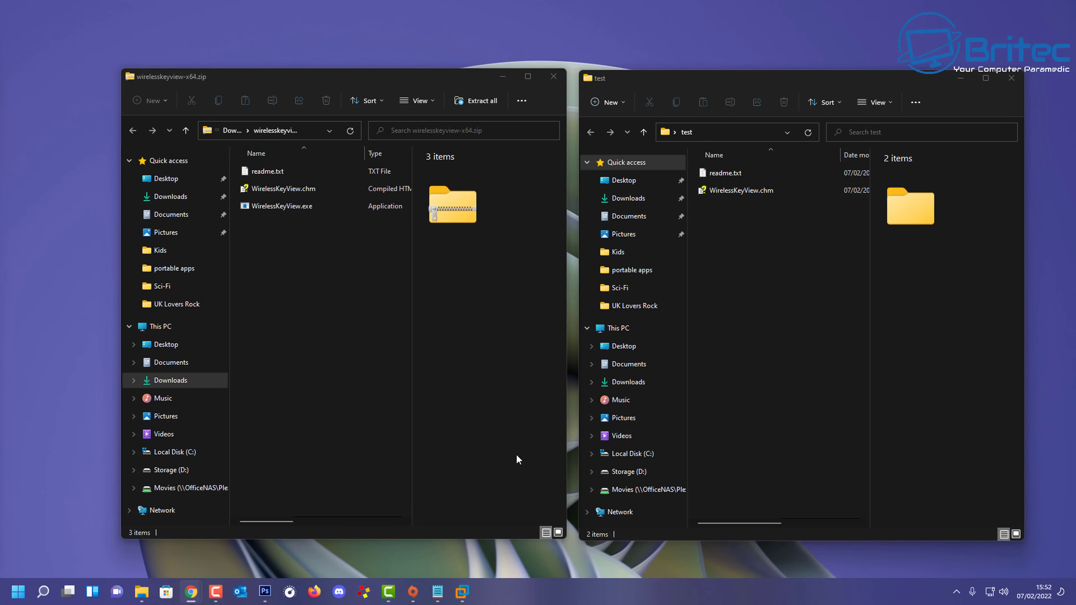
Step: Copy WirelessKeyView.exe from the zip into the test folder and submit that copy to VirusTotal for scanning
left_click_drag(280, 206, 760, 277)
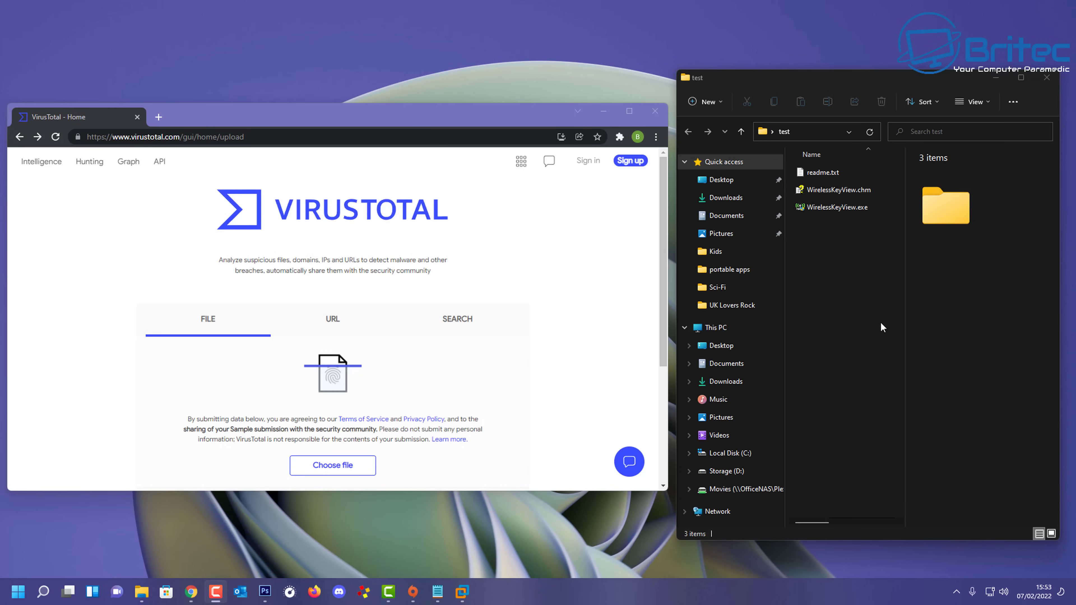
left_click_drag(822, 209, 344, 403)
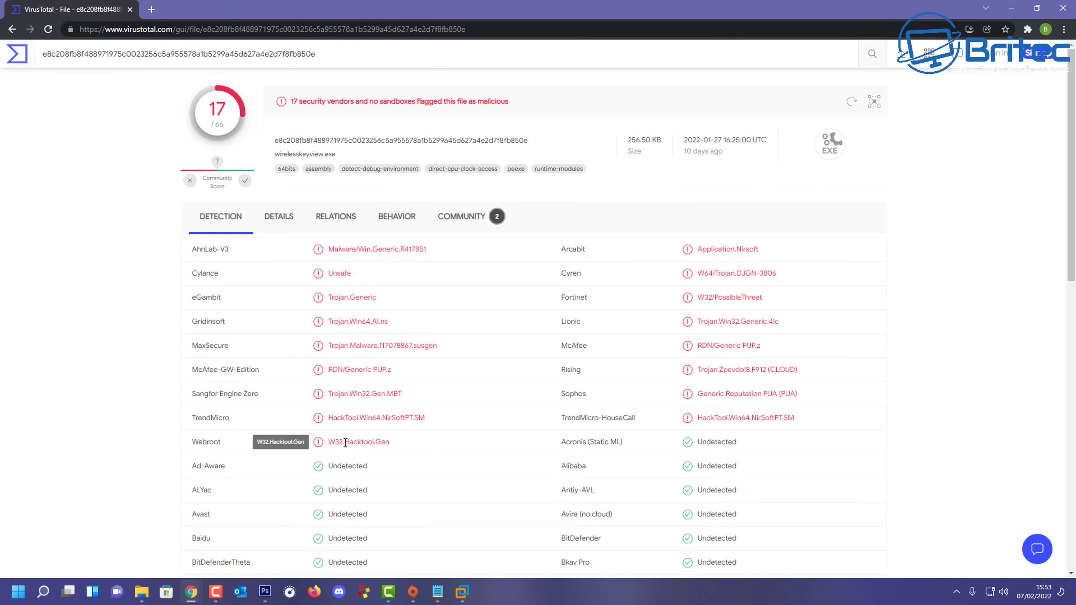
Step: Examine the security vendors' detection results for WirelessKeyView.exe, including the Webroot entry and the vendors listed below it
left_click_drag(346, 443, 403, 445)
left_click(404, 447)
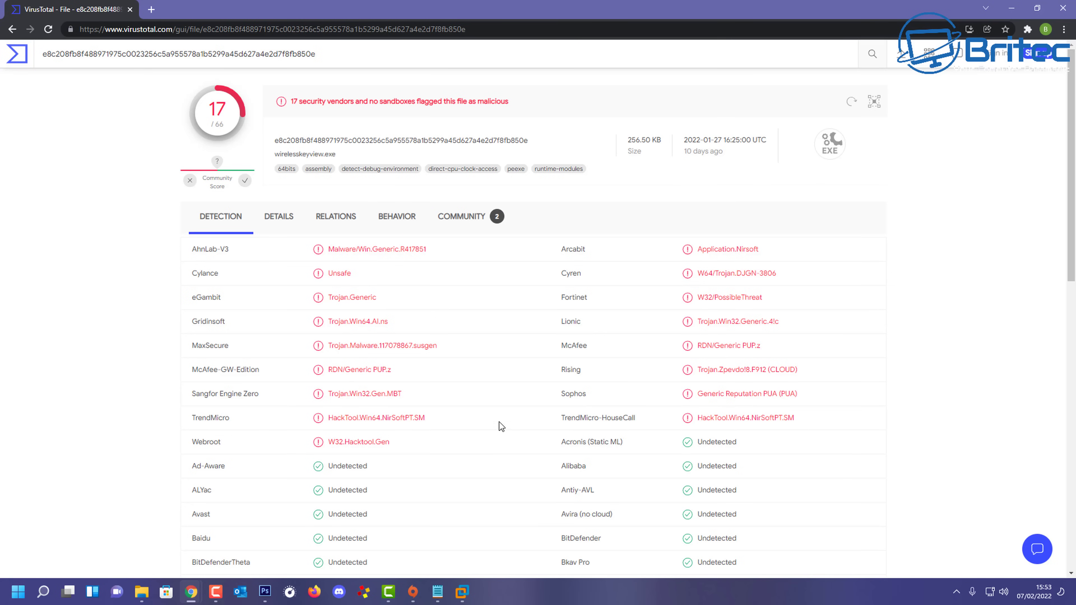
scroll(499, 422, "down", 7)
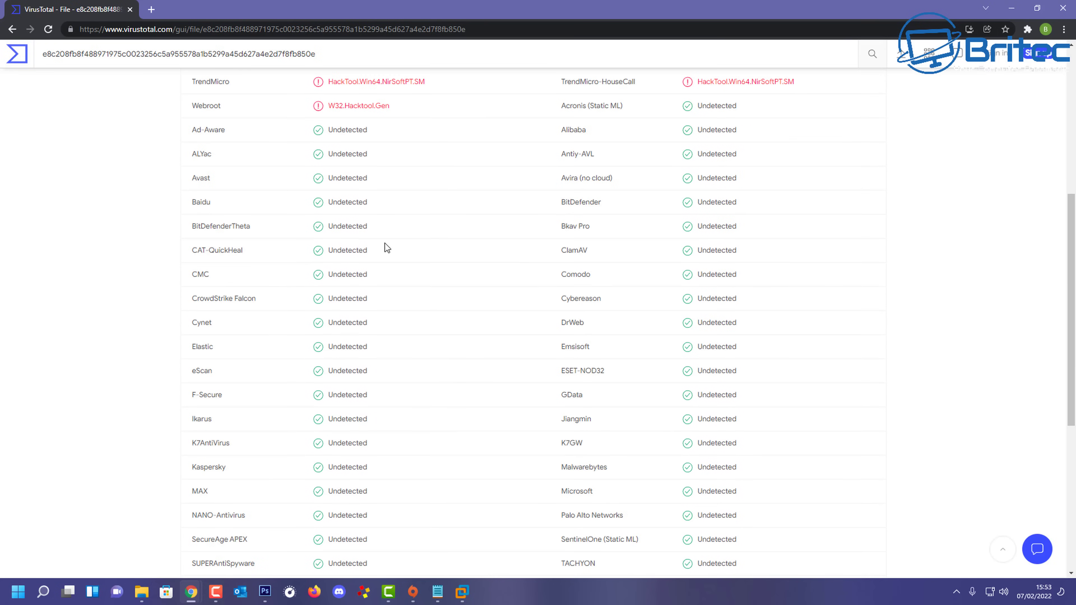